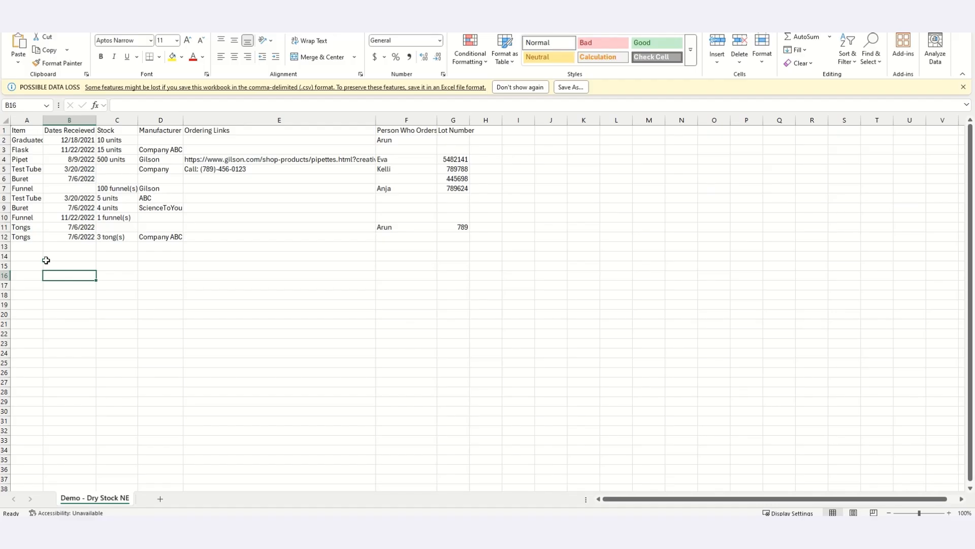
Step: Examine the item names, the Graduated Cylinder entry and the column headers in the Demo - Dry Stock NE spreadsheet
left_click_drag(29, 141, 20, 243)
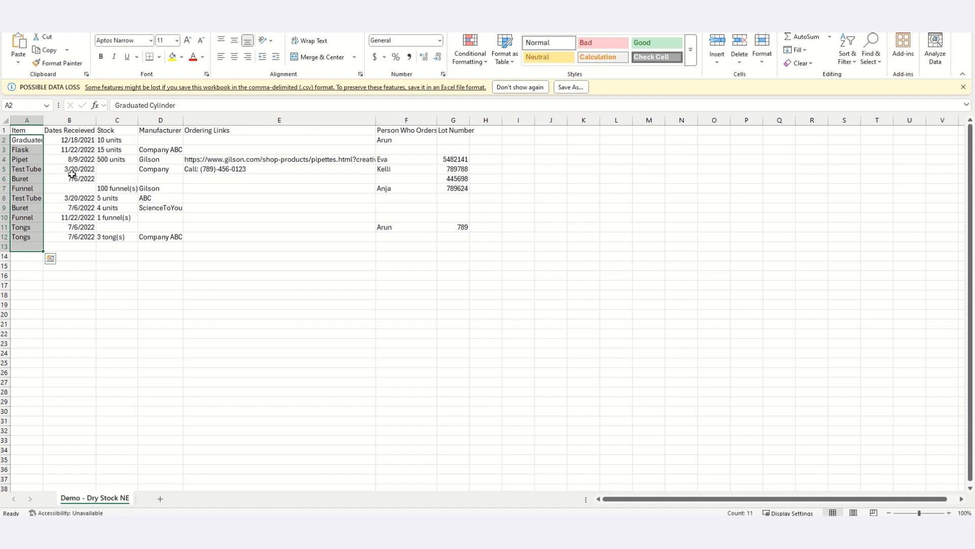
left_click_drag(51, 142, 439, 142)
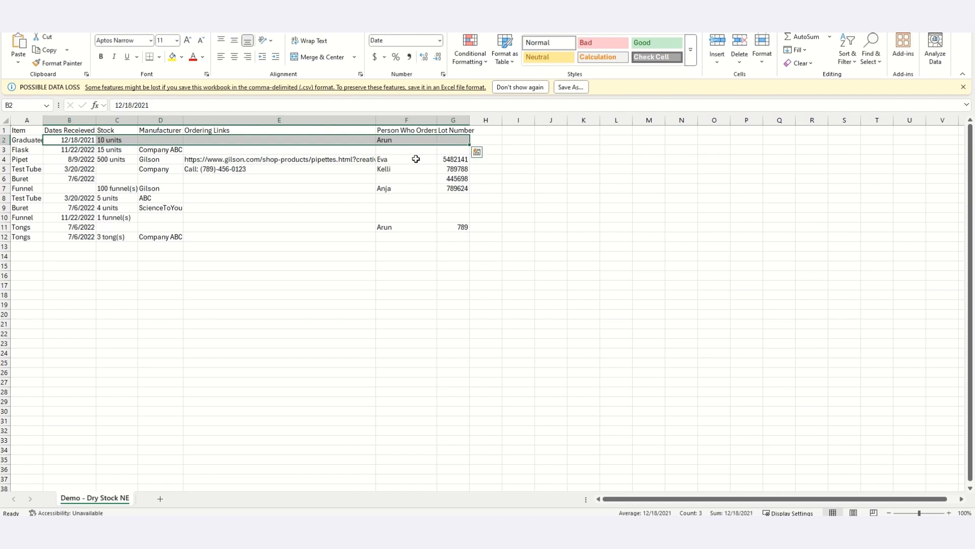
left_click(75, 131)
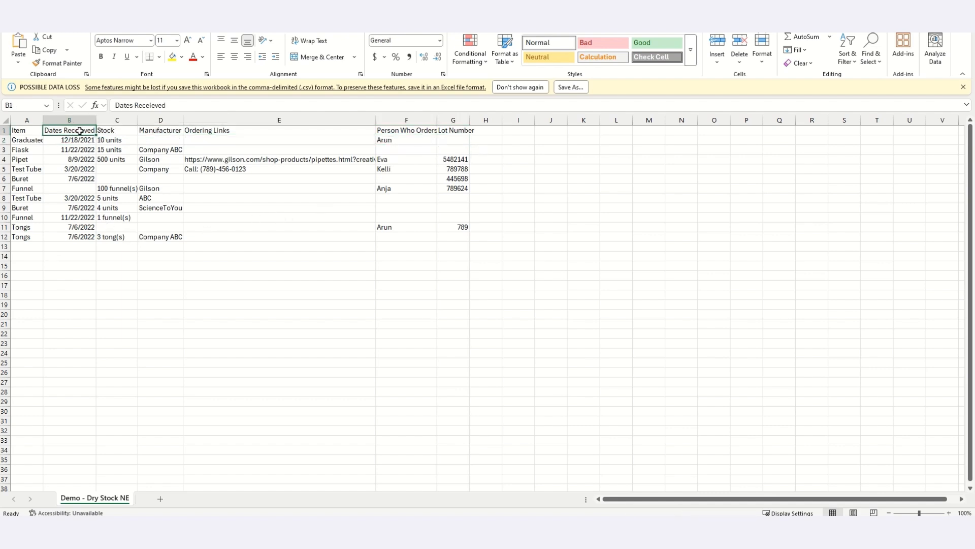
left_click(125, 132)
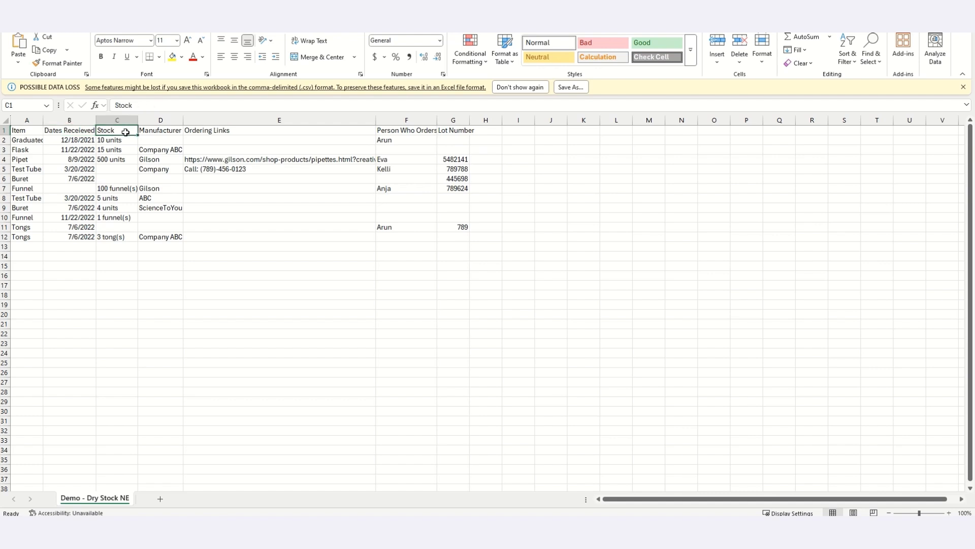
left_click(166, 129)
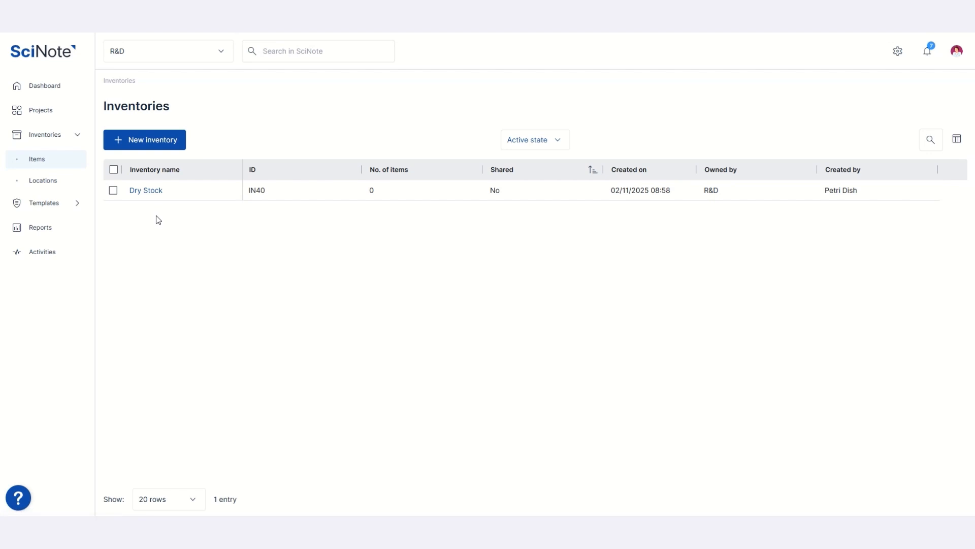
Step: Switch to SciNote and open the Dry Stock inventory
left_click(149, 144)
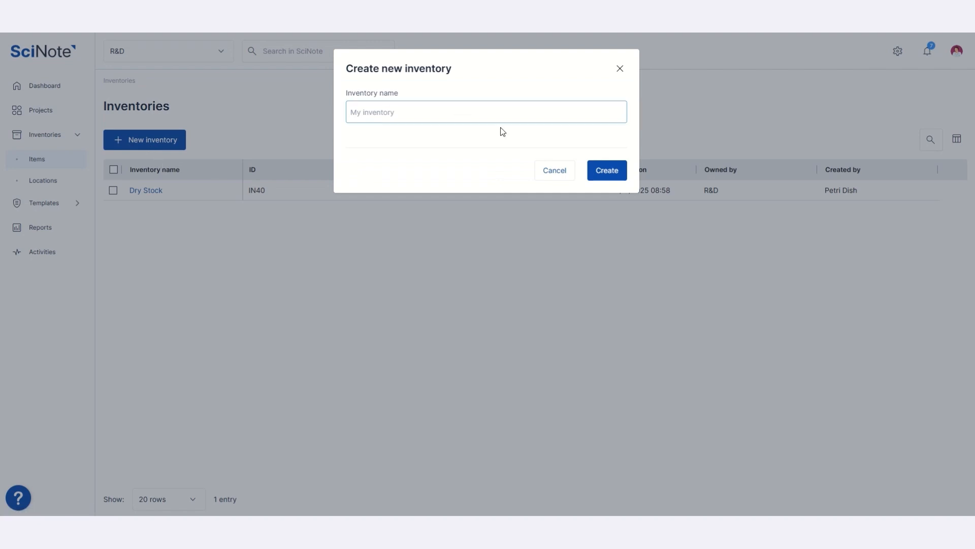
left_click(621, 71)
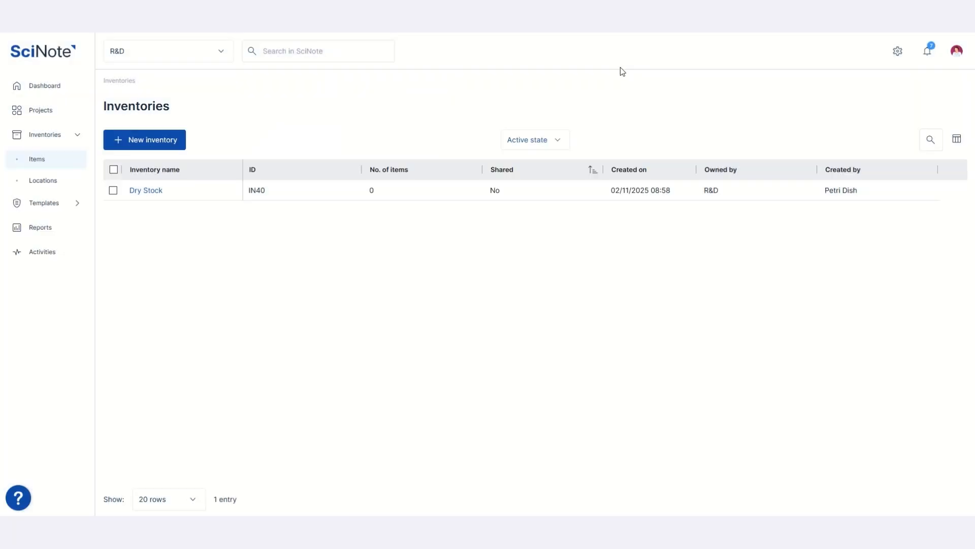
left_click(144, 194)
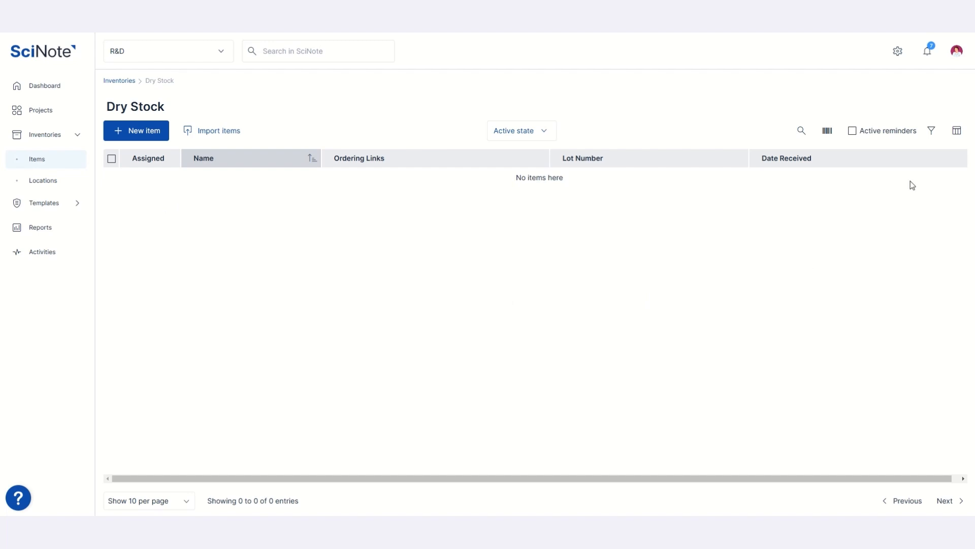
Step: Add a dropdown column named Manufacturer with the items Company ABC, Gilson, Company, ABC and ScienceToYou to the Dry Stock inventory
left_click(956, 142)
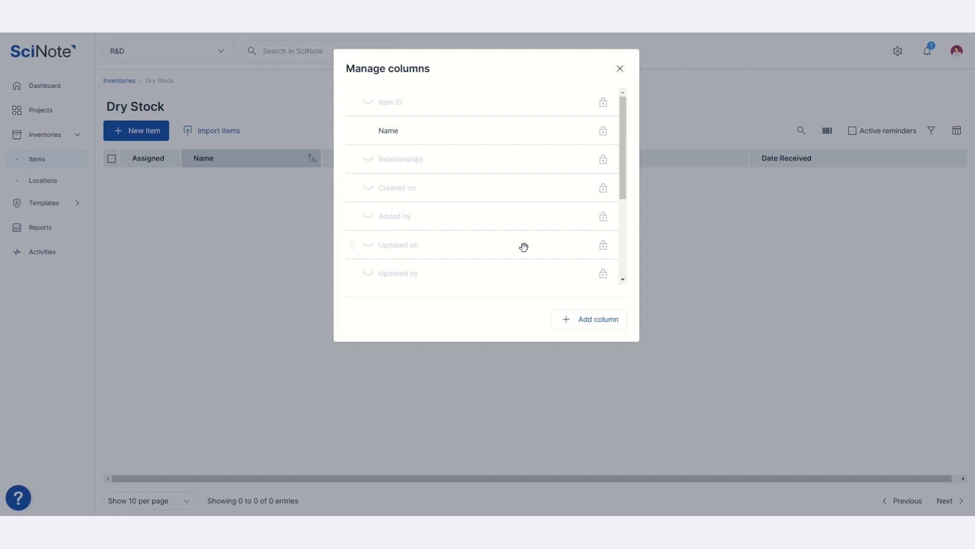
scroll(482, 219, "down", 3)
scroll(447, 195, "up", 2)
scroll(449, 198, "down", 2)
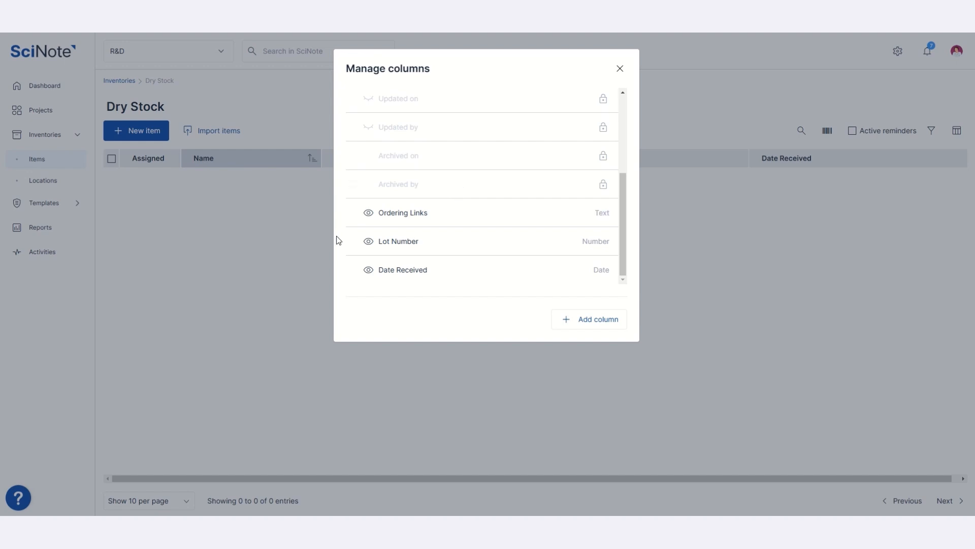
mouse_move(349, 242)
mouse_move(346, 276)
left_click(592, 321)
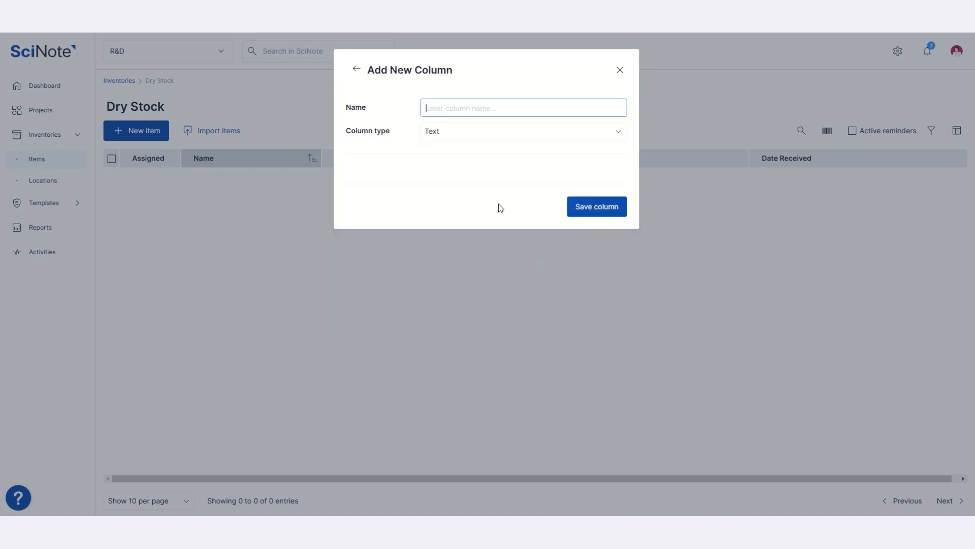
left_click(468, 131)
left_click(460, 203)
left_click(443, 107)
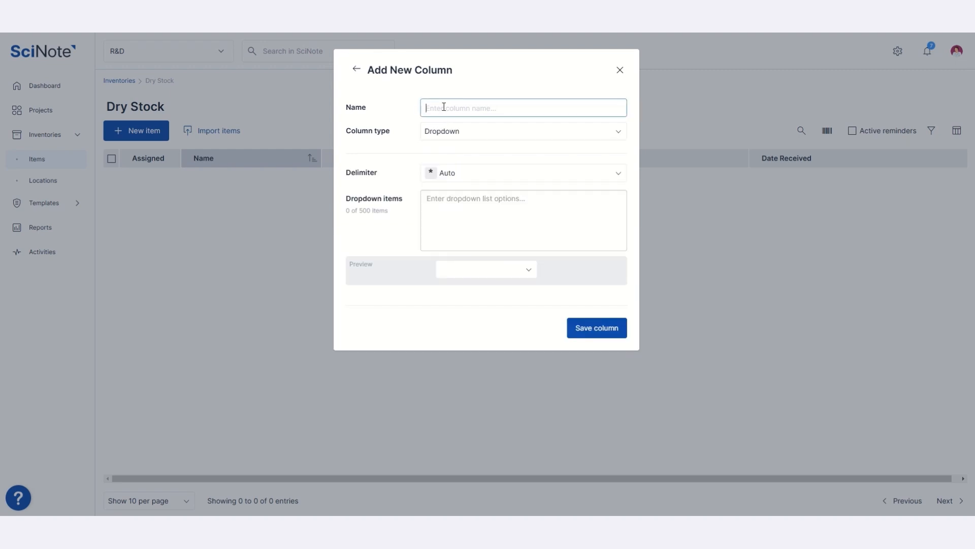
type("Manufacturer")
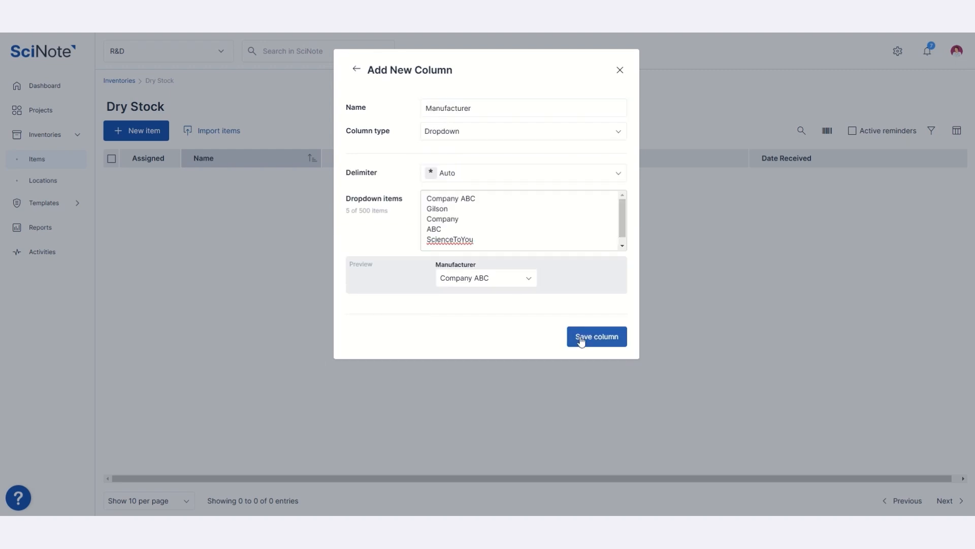
left_click(580, 336)
Step: Add a checklist column named Person Who Orders, with the orderers' first names as checklist items
left_click(577, 319)
left_click(459, 133)
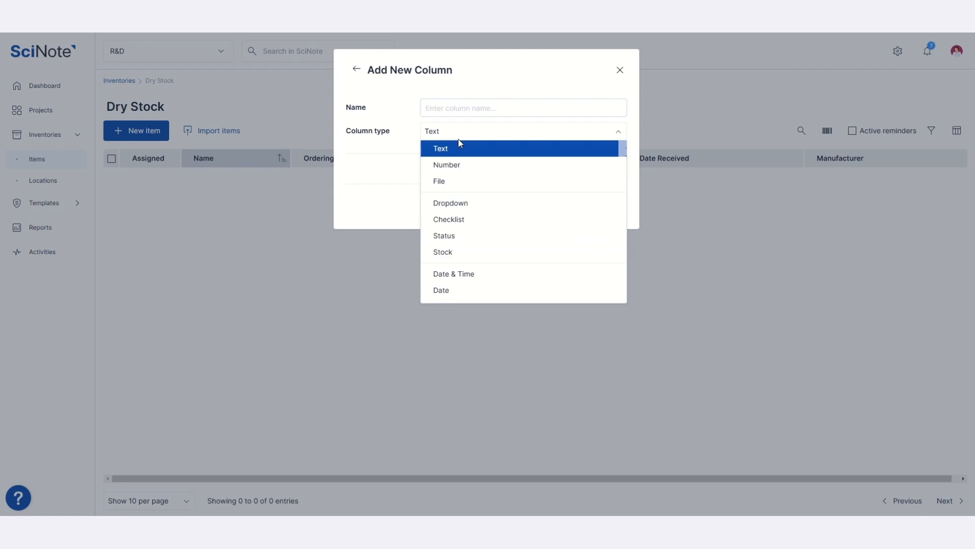
left_click(459, 219)
left_click(449, 108)
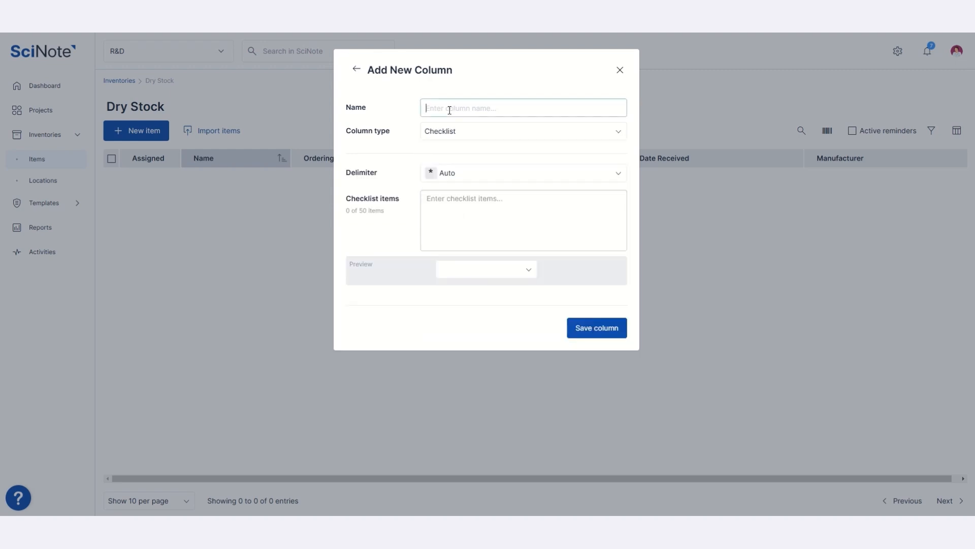
type("Person Who Orders")
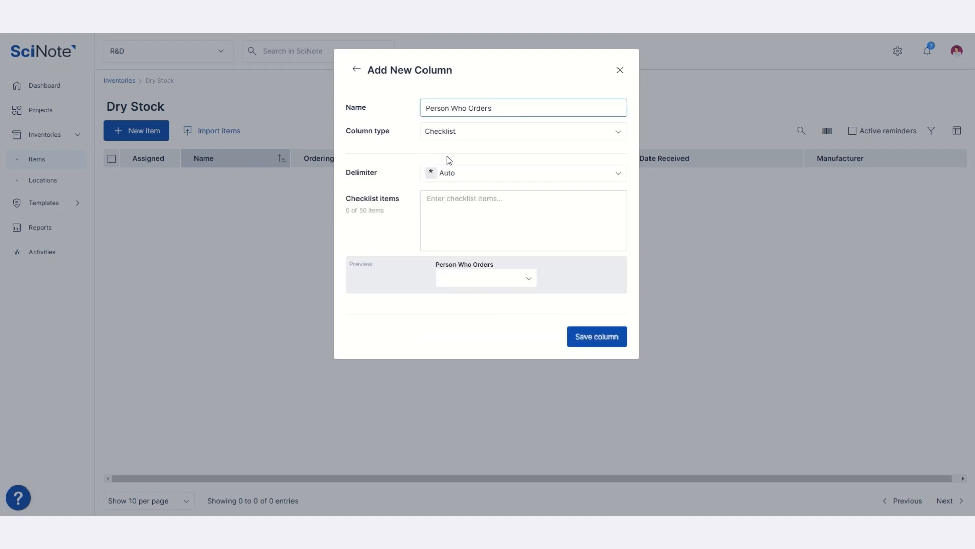
left_click(438, 202)
type("Arun Kelli Eva Nathan")
left_click(588, 344)
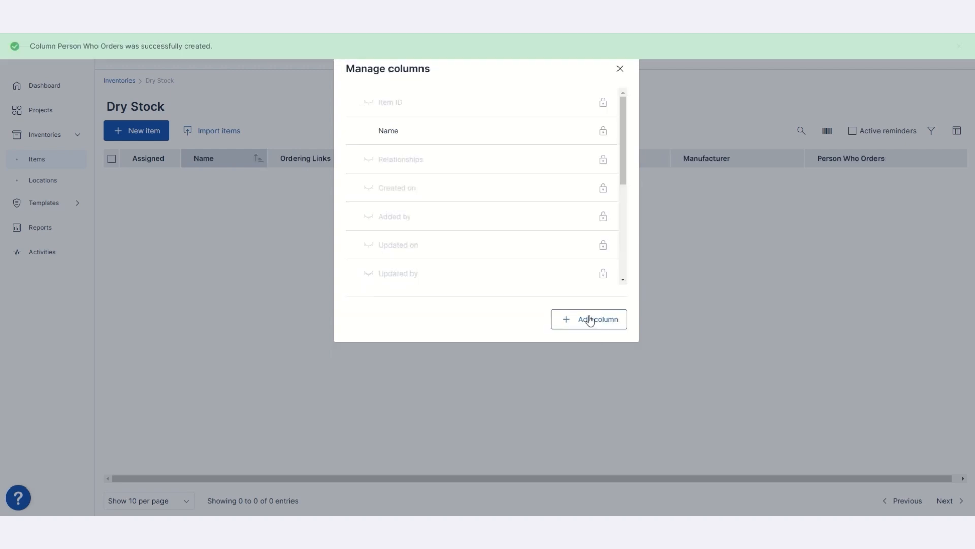
Step: Add a stock column named Stock with units, funnel(s) and tong(s) as its stock units, and close column management
left_click(589, 319)
left_click(565, 139)
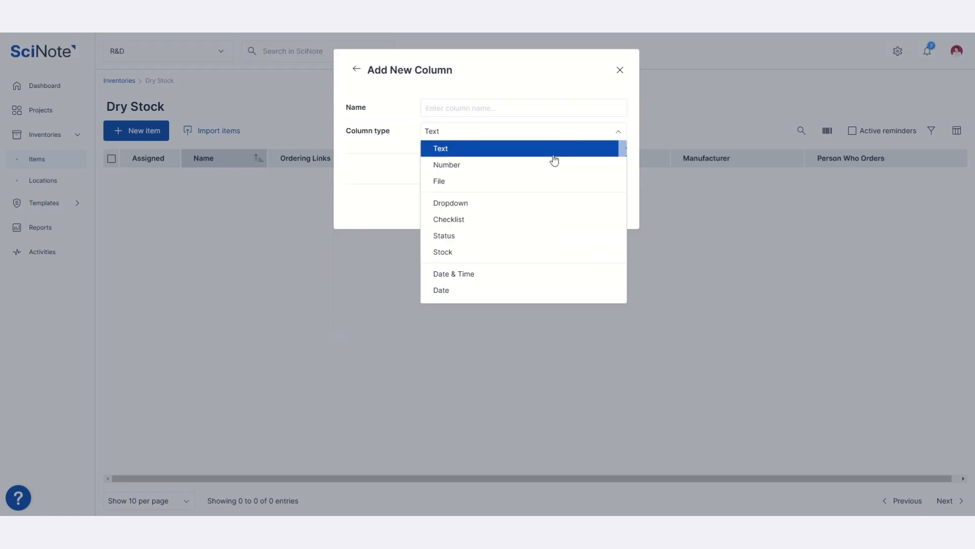
left_click(479, 252)
left_click(483, 107)
type("Stock")
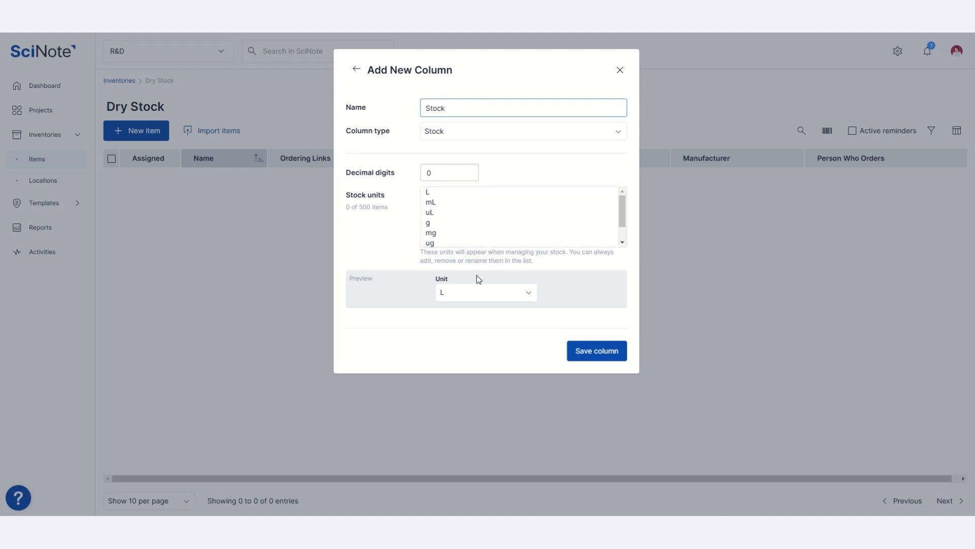
left_click_drag(463, 243, 419, 164)
type("U")
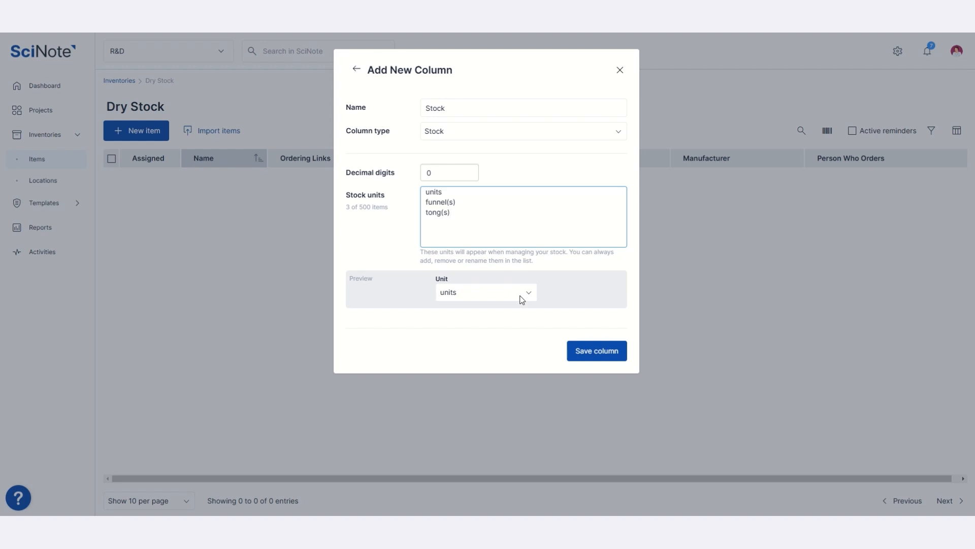
left_click(591, 354)
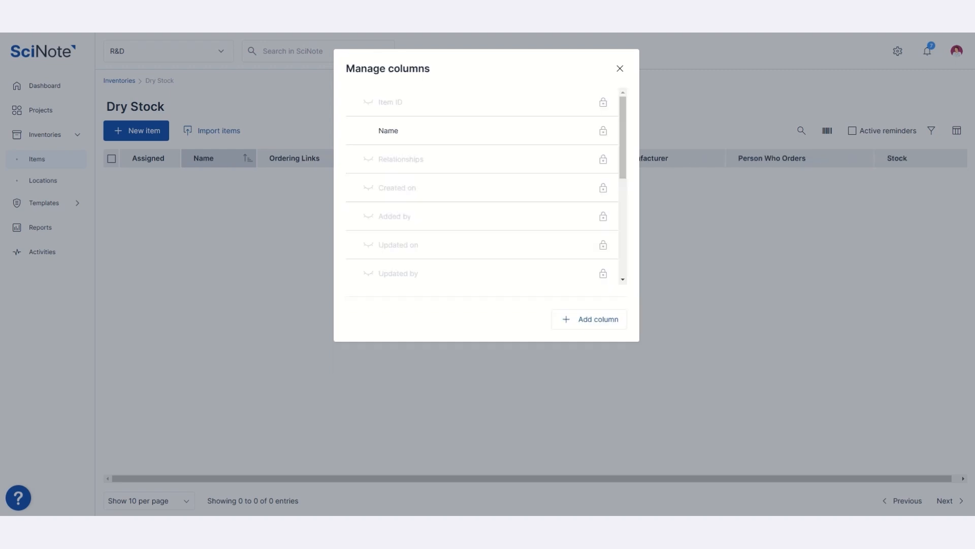
left_click(619, 70)
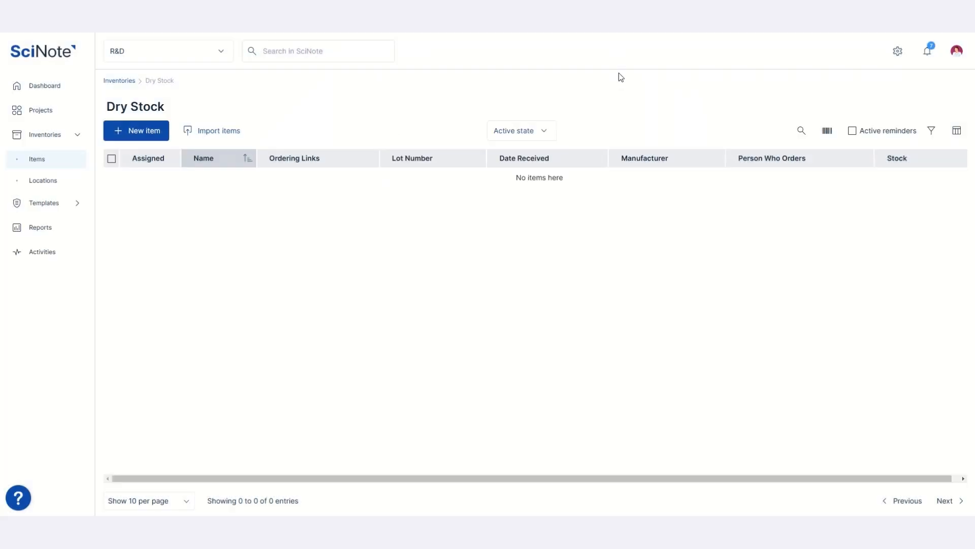
Step: Load Demo - Dry Stock NE.csv for the item import and map its Item column to Name
left_click(205, 134)
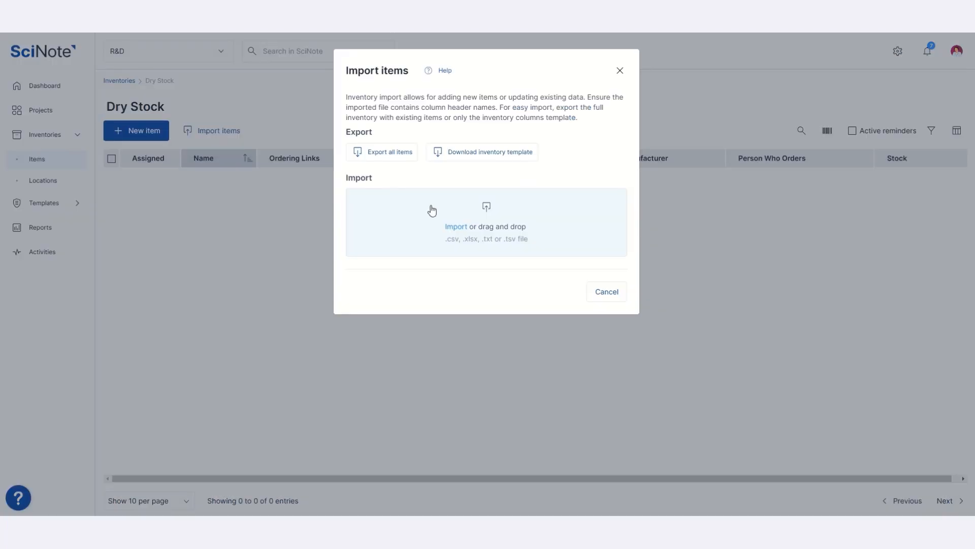
left_click(455, 227)
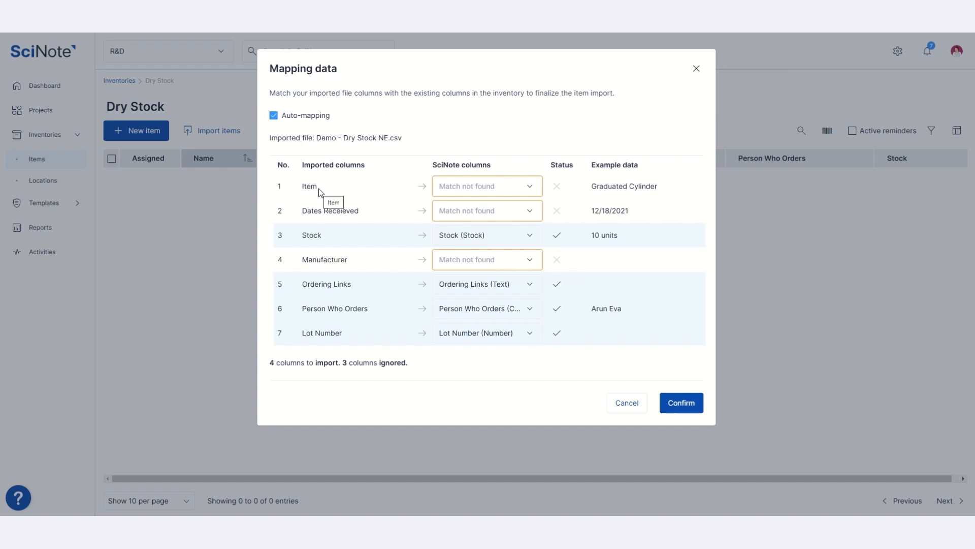
left_click(448, 192)
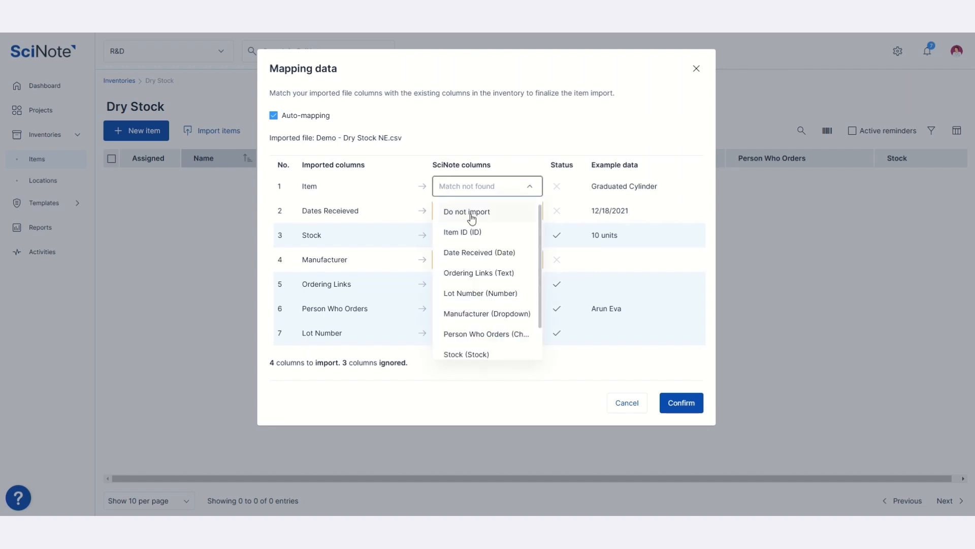
scroll(488, 248, "down", 1)
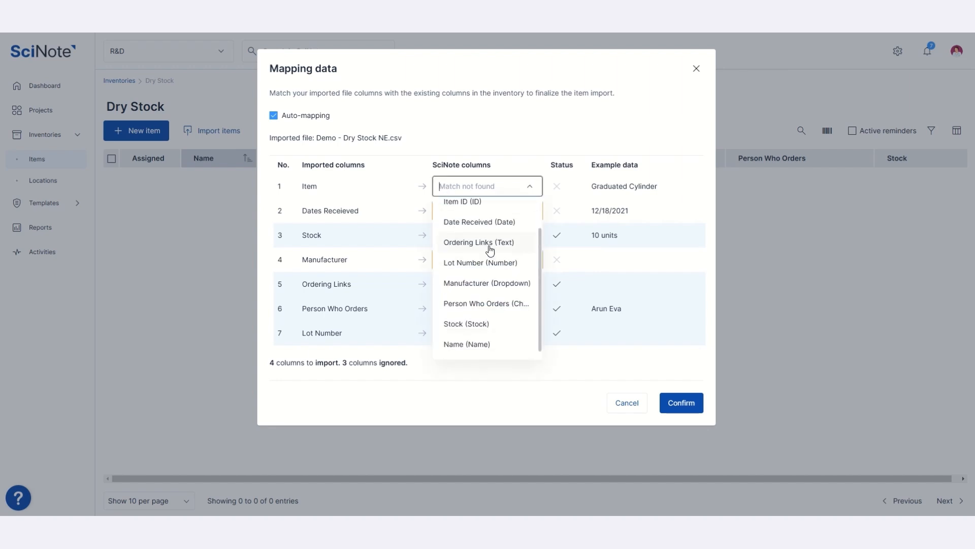
left_click(475, 345)
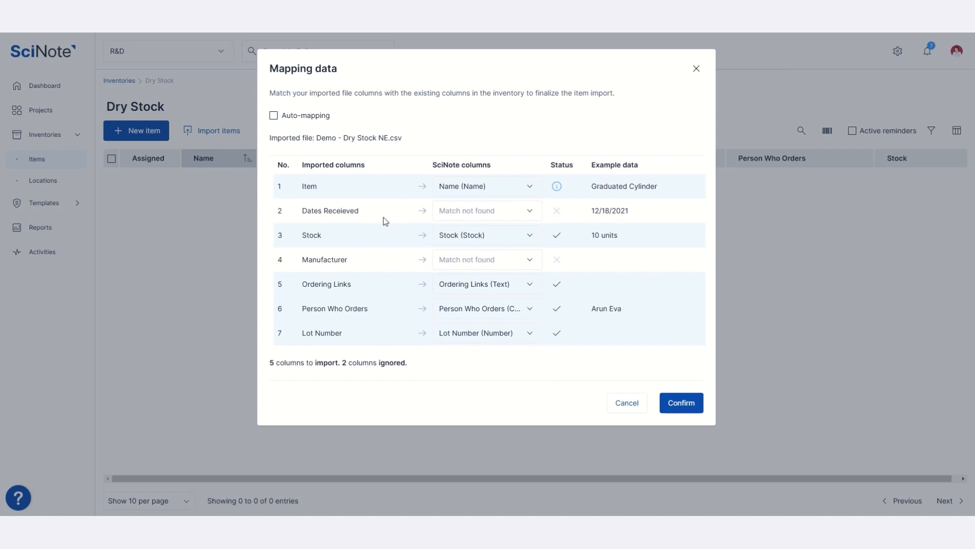
Step: Map the imported Dates Receieved column to Date Received and the imported Manufacturer column to the Manufacturer dropdown
left_click(453, 211)
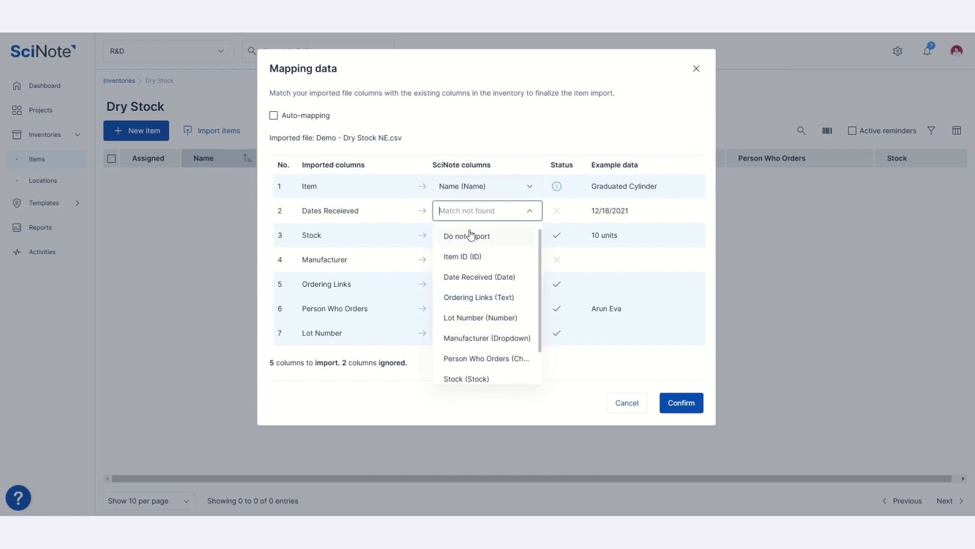
left_click(461, 278)
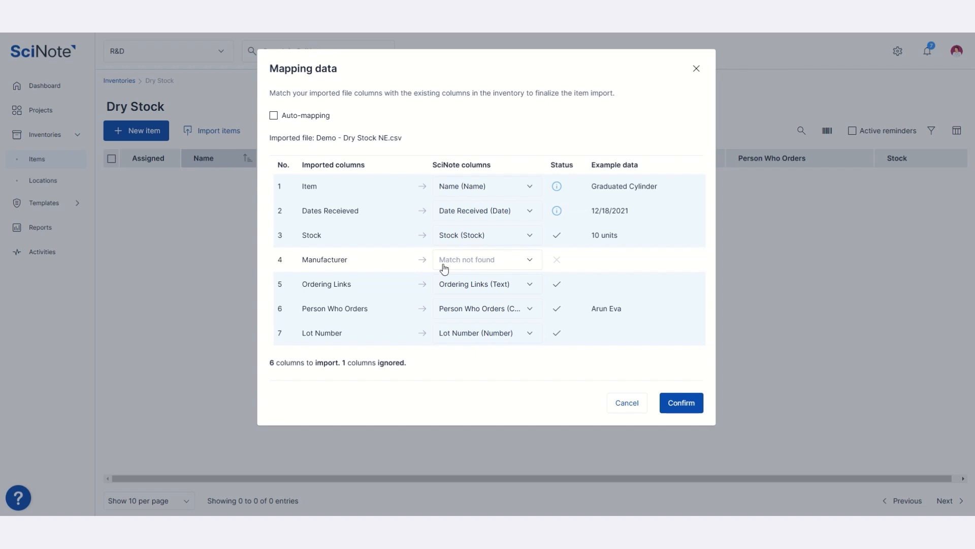
left_click(444, 263)
scroll(489, 325, "down", 1)
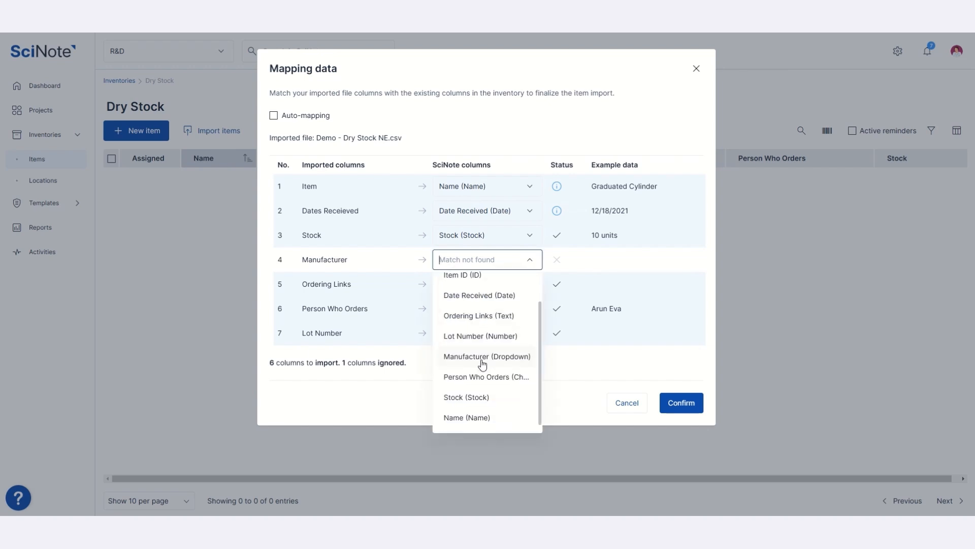
left_click(482, 359)
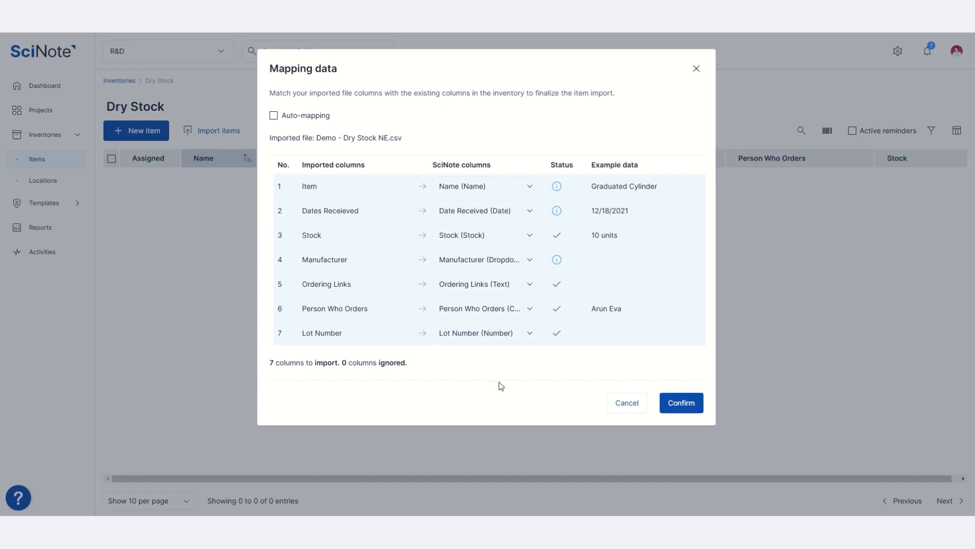
Step: Confirm the column mapping, check the import preview and import the items into the Dry Stock inventory
left_click(670, 407)
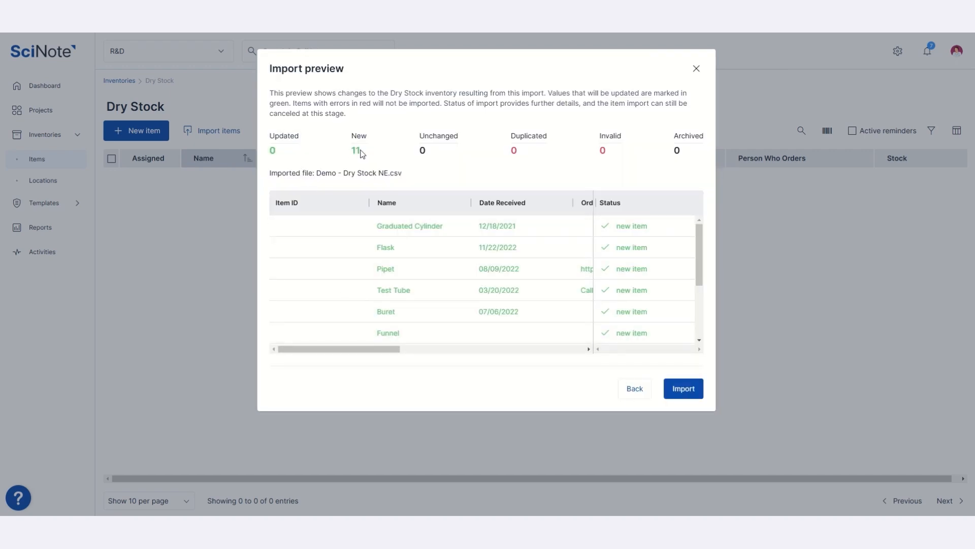
left_click_drag(392, 350, 361, 357)
scroll(658, 322, "down", 2)
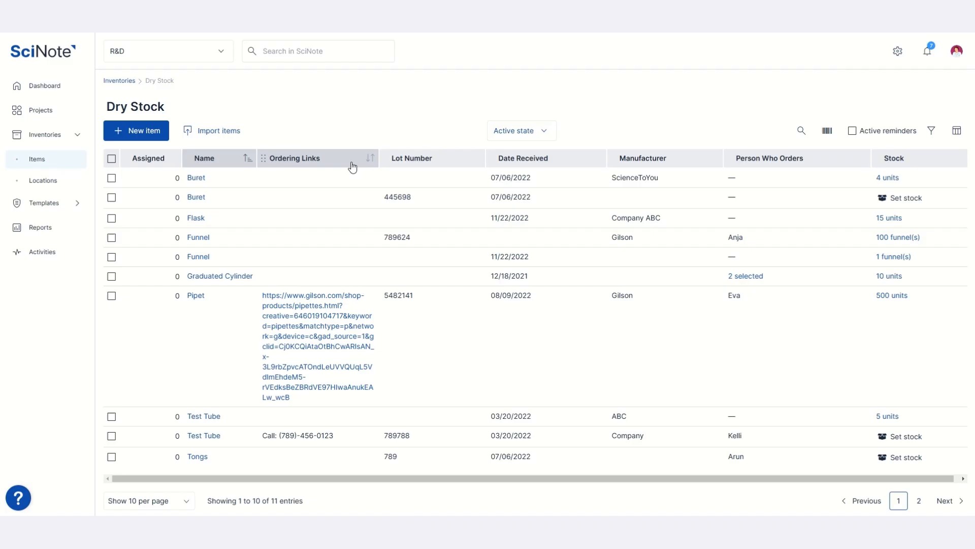
left_click(679, 394)
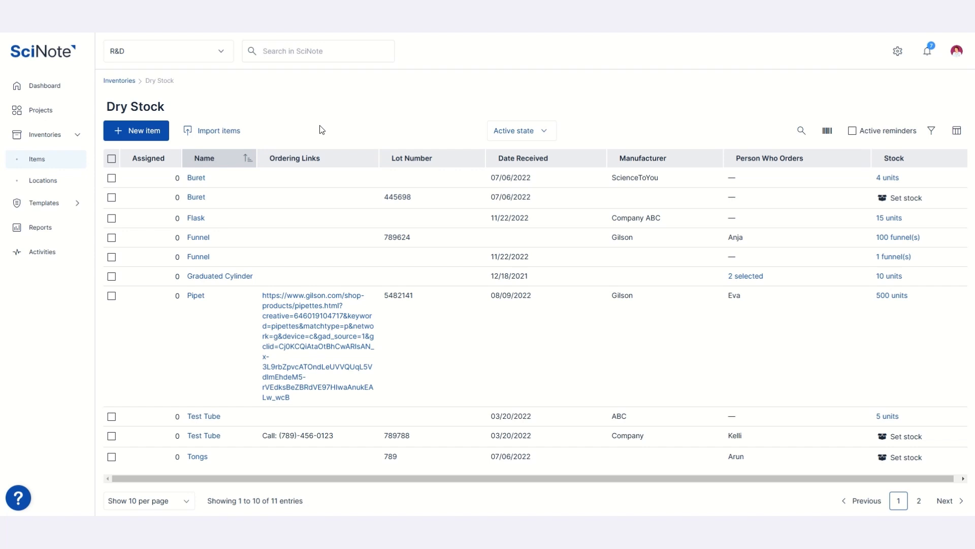